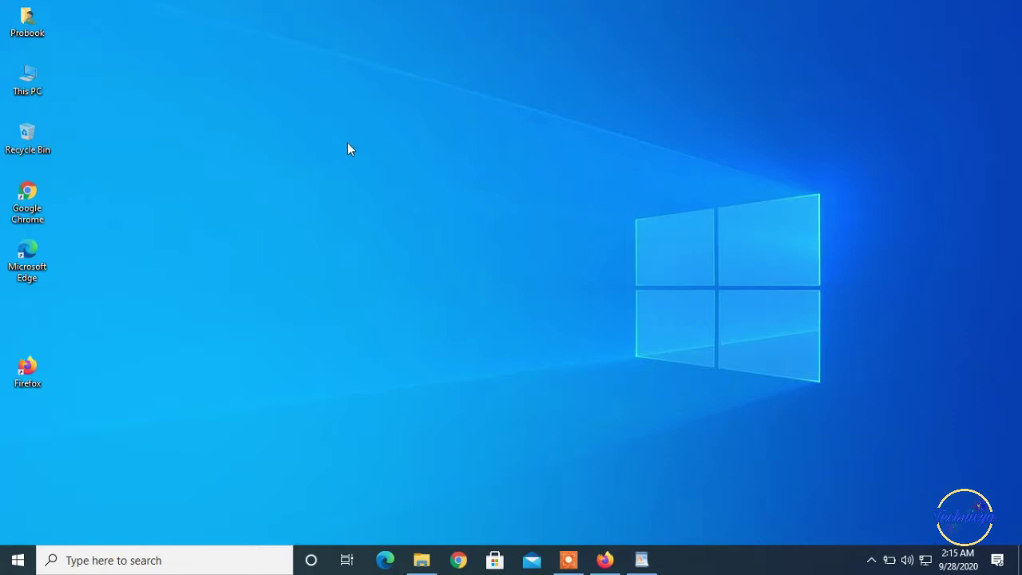
Open This PC's system properties to check that Windows 10 Pro is activated.
right_click(32, 77)
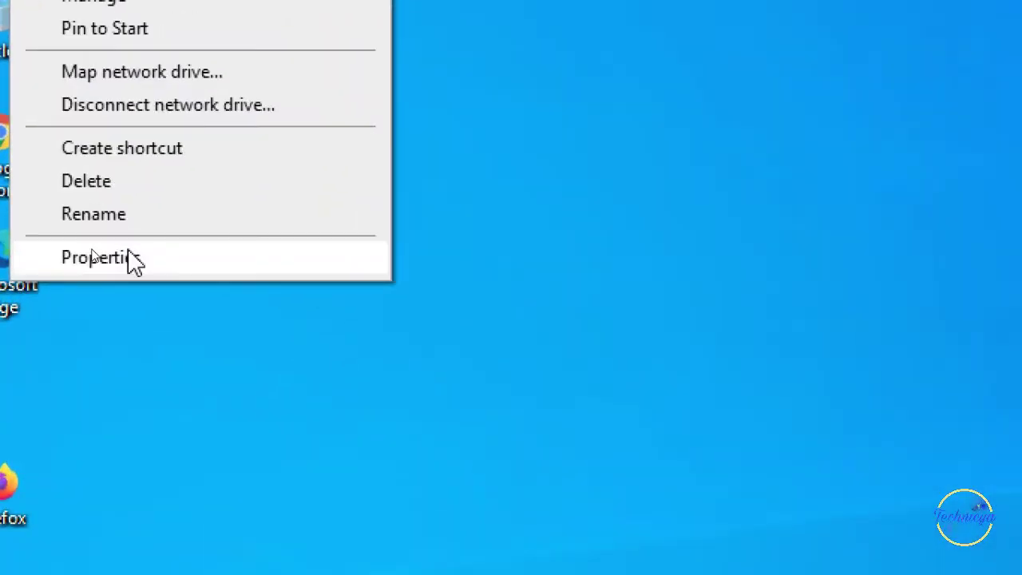
click(95, 257)
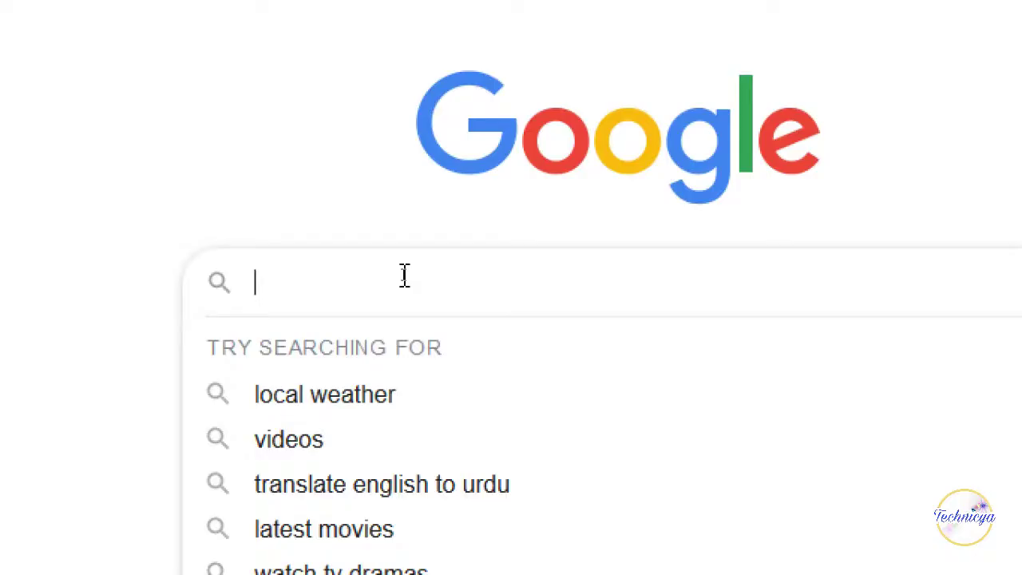
Search Google for 'nirsoft produkey' and open the NirSoft ProduKey result page.
text(nir)
text(so)
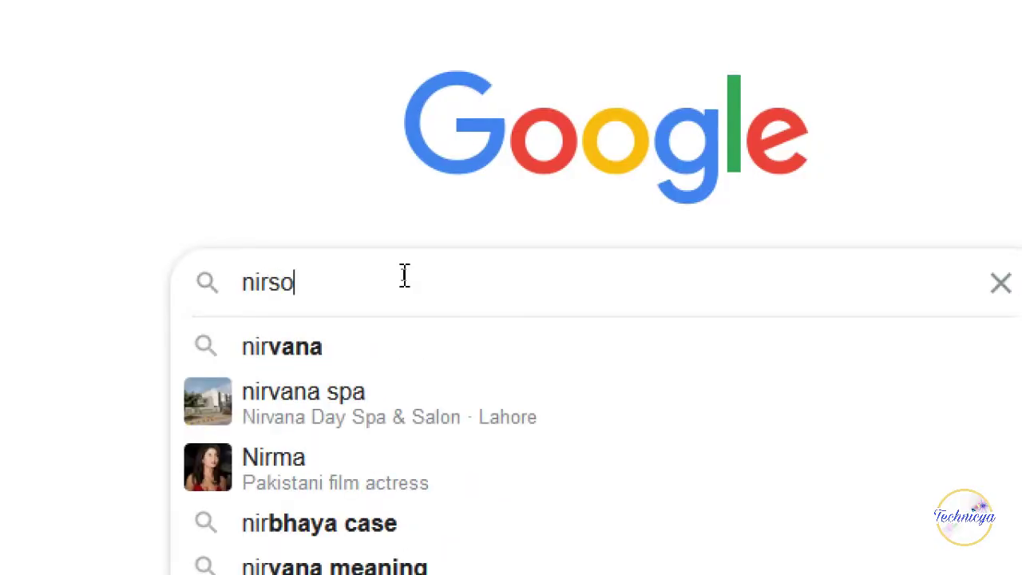
text(ft)
key(Down)
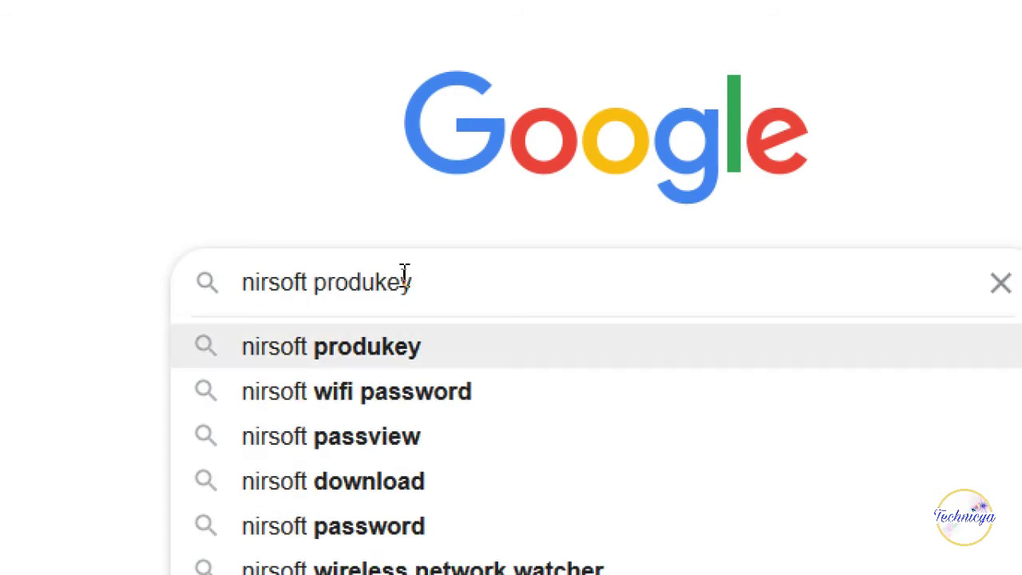
key(Down)
key(Up)
key(Return)
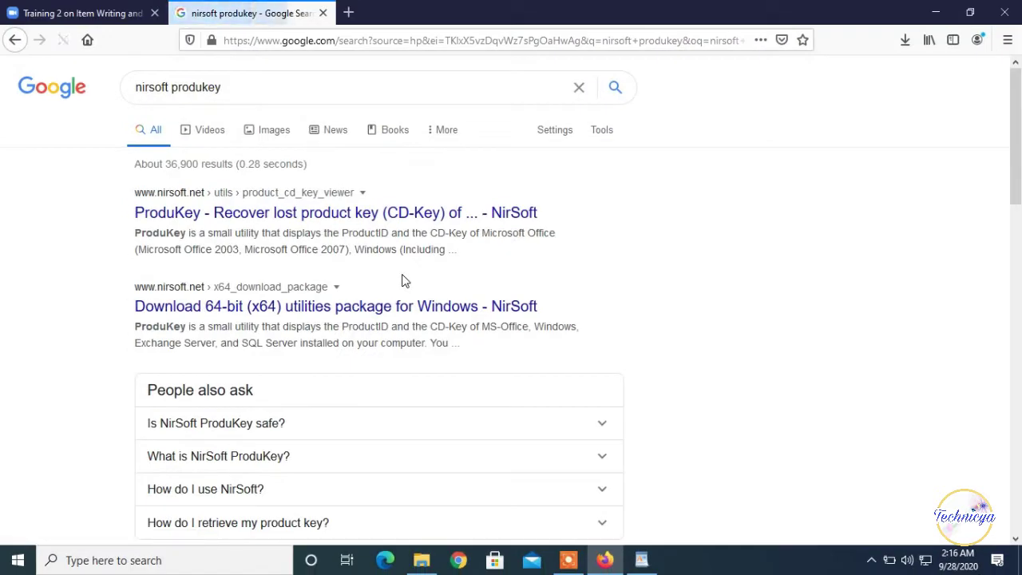
click(287, 214)
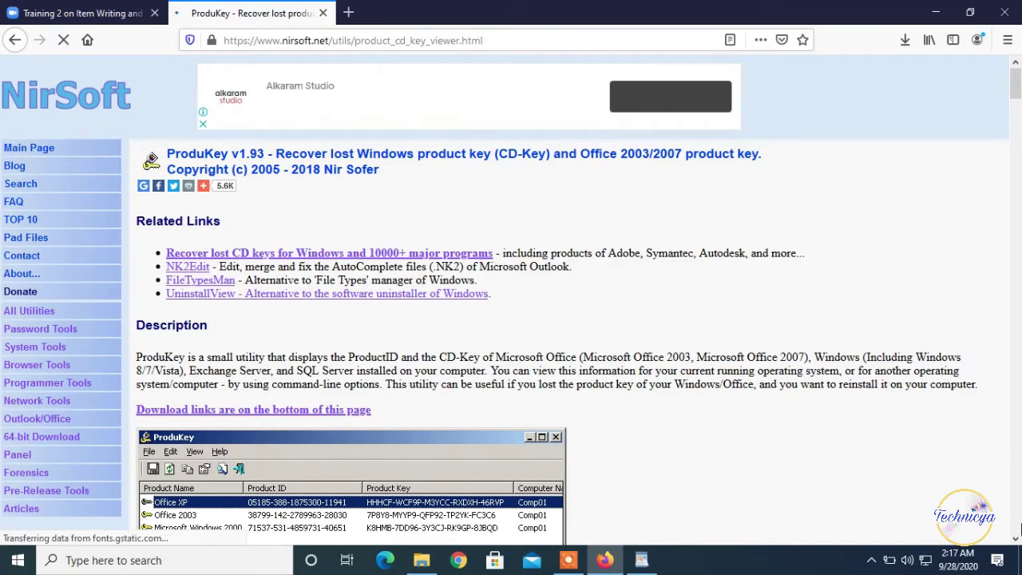
Scroll down the ProduKey page to the Download ProduKey links below Feedback.
scroll(1015, 539, down, 1)
scroll(1015, 539, down, 2)
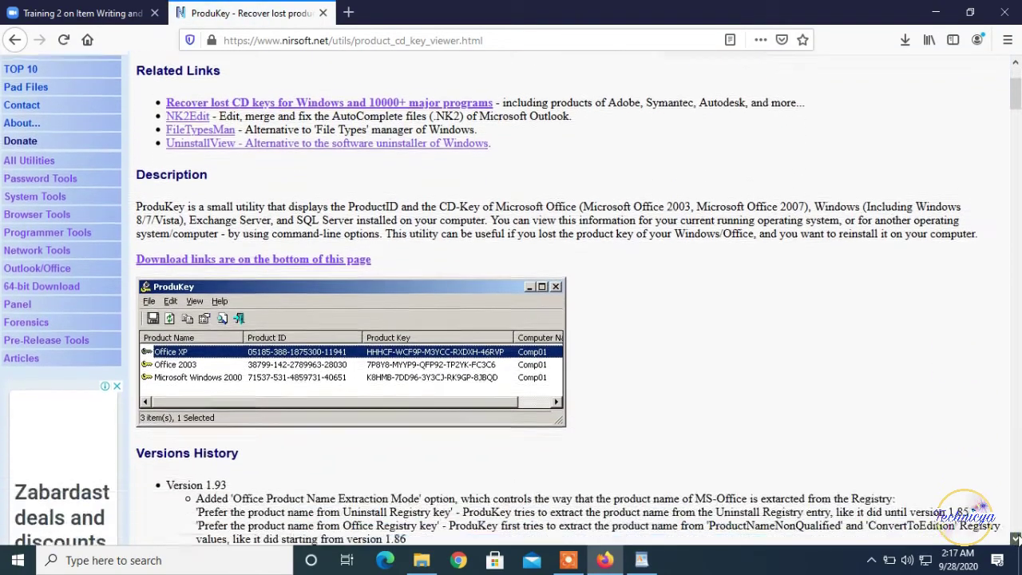
scroll(1015, 539, down, 5)
scroll(1015, 539, down, 3)
scroll(1015, 539, down, 3)
scroll(1015, 539, down, 1)
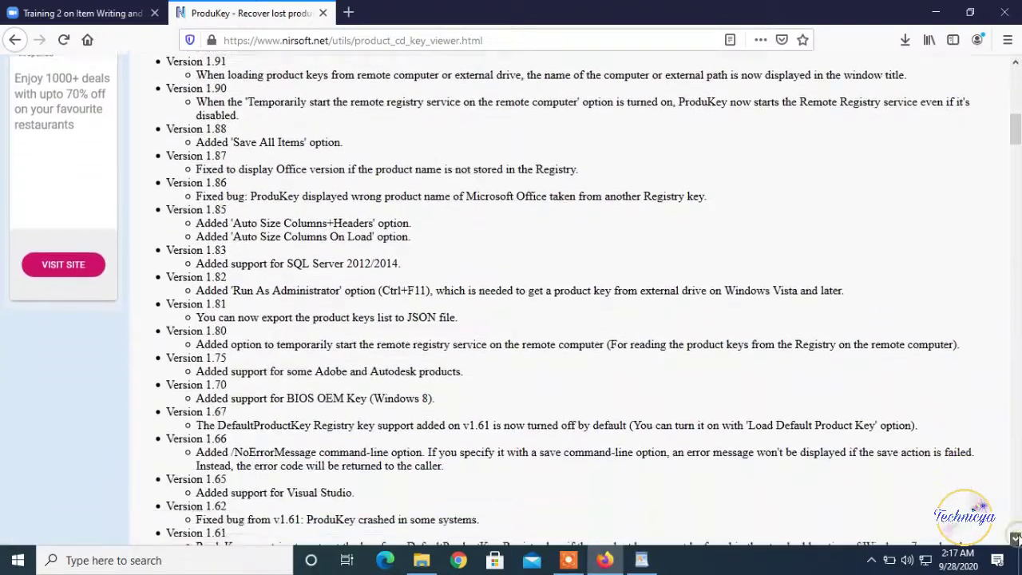
scroll(1015, 539, down, 4)
scroll(1015, 539, down, 3)
scroll(1016, 539, down, 5)
scroll(1016, 539, down, 3)
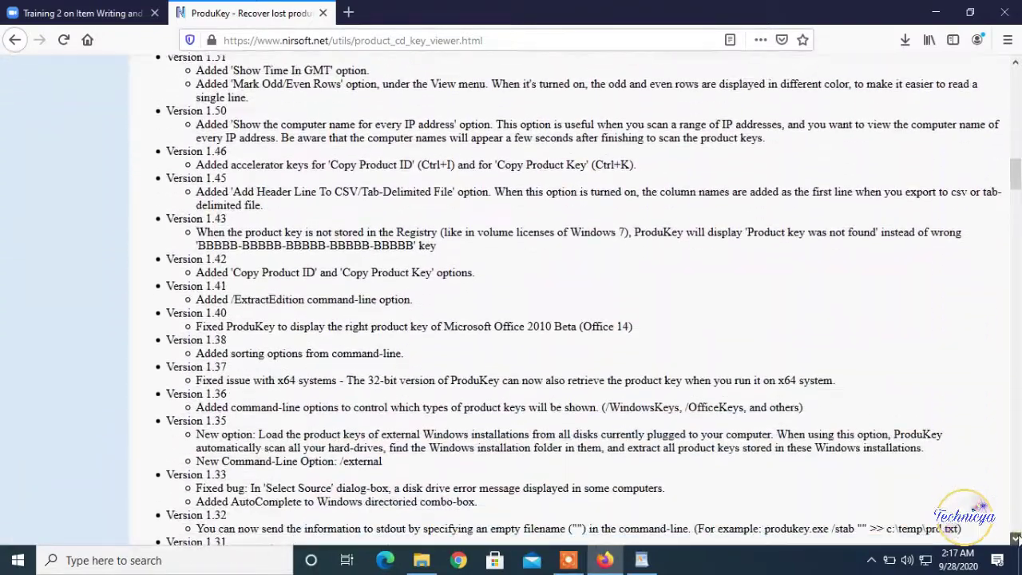
scroll(1016, 538, down, 6)
scroll(1015, 539, down, 4)
scroll(1016, 539, down, 5)
scroll(1015, 538, down, 4)
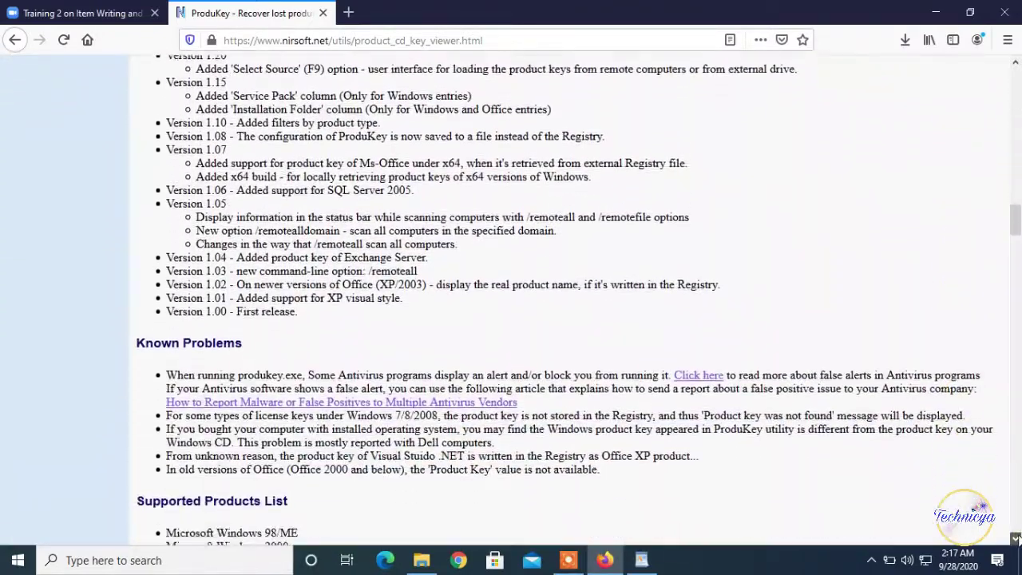
scroll(1015, 539, down, 4)
scroll(1015, 539, down, 3)
scroll(1015, 539, down, 4)
scroll(1015, 539, down, 4)
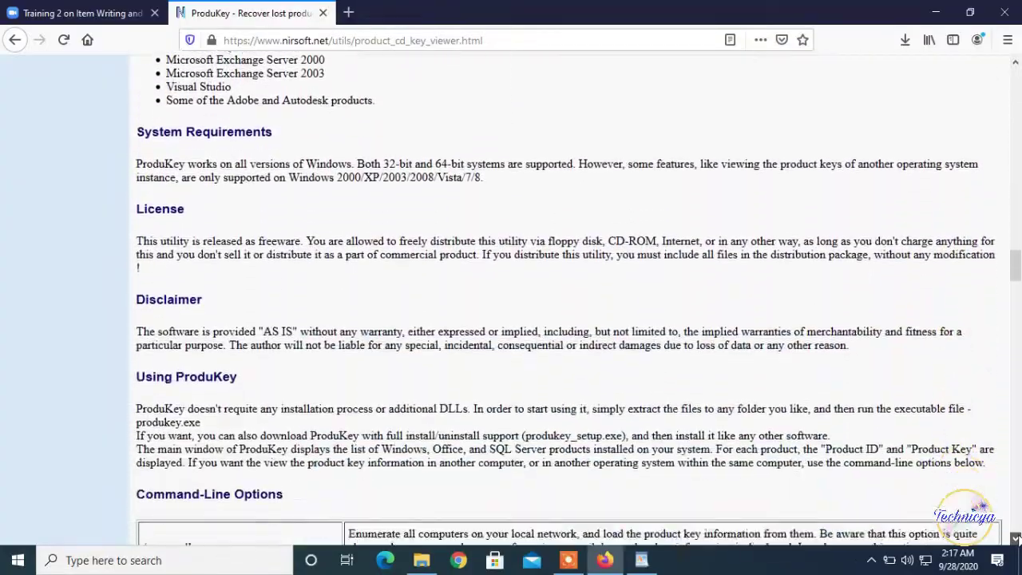
scroll(1015, 539, down, 2)
scroll(1016, 539, down, 1)
scroll(1015, 539, down, 4)
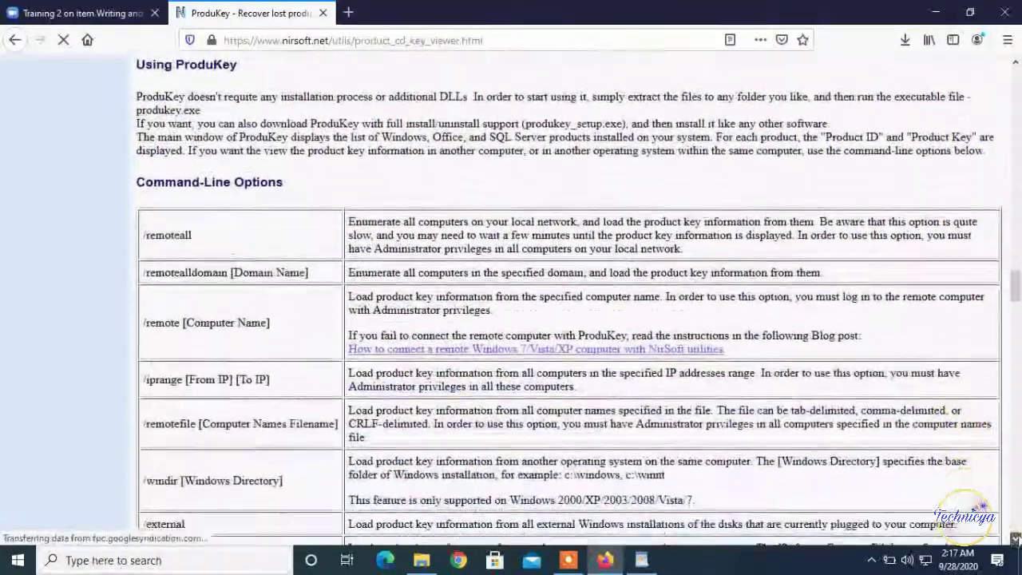
scroll(1015, 538, down, 6)
scroll(1015, 539, down, 4)
scroll(1015, 539, down, 4)
scroll(1016, 538, down, 4)
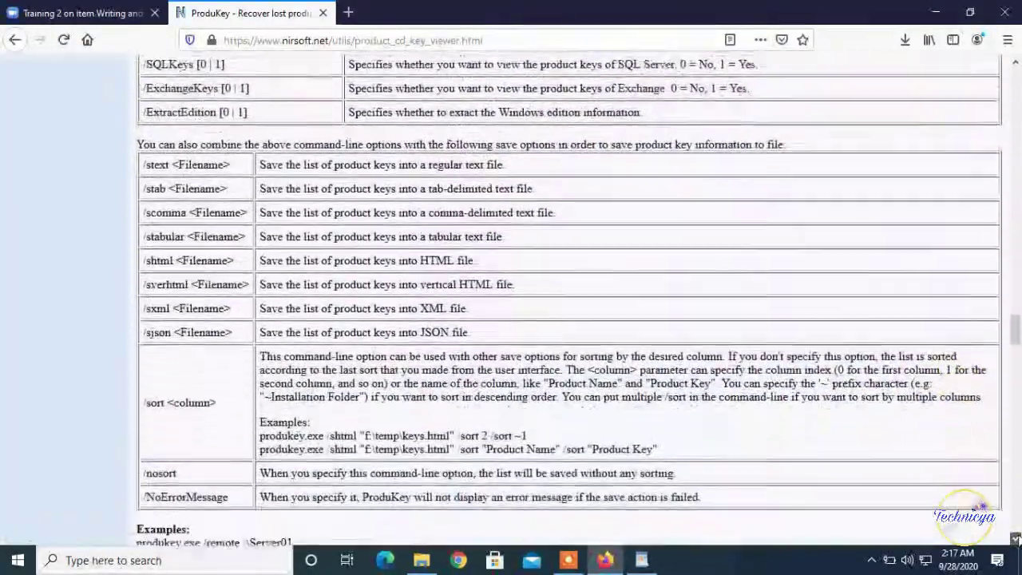
scroll(1015, 539, down, 3)
scroll(1016, 539, down, 4)
scroll(1015, 538, down, 3)
scroll(1015, 539, down, 4)
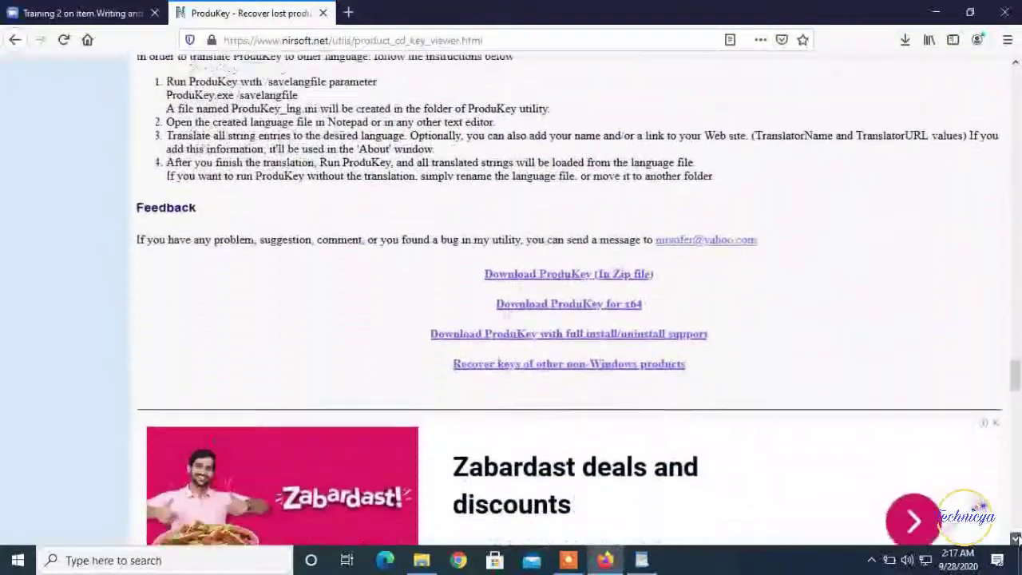
scroll(1016, 539, down, 1)
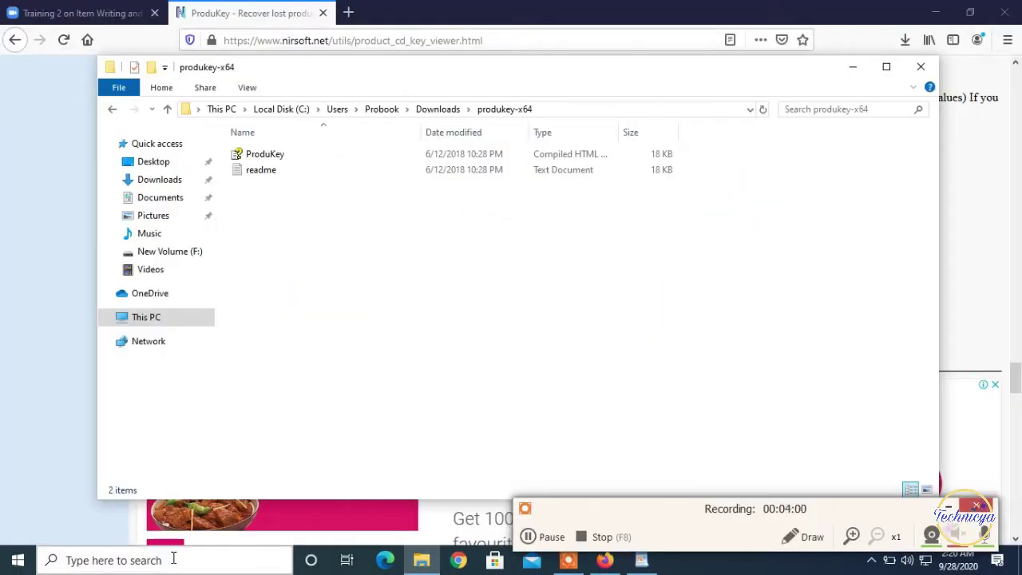
Bring up Windows search from the taskbar.
click(174, 559)
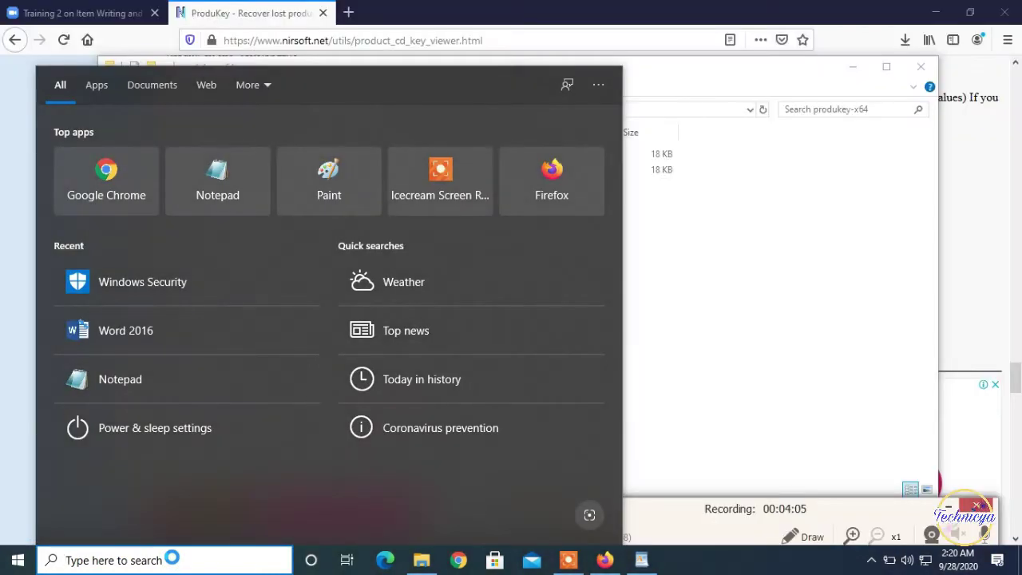
Switch off cloud-delivered protection in Windows Security, then clear the windows to reveal the desktop.
text(defender)
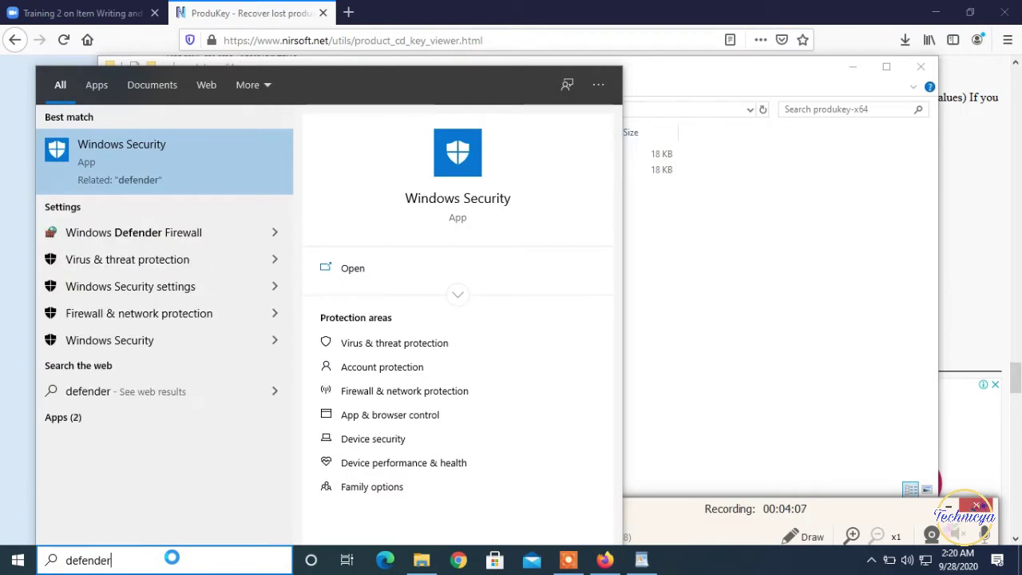
click(467, 200)
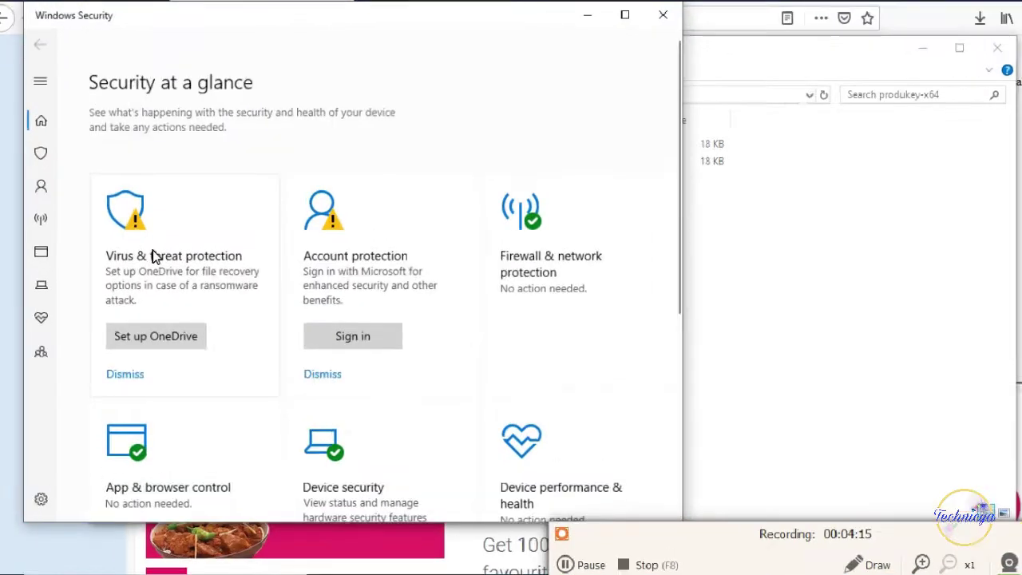
click(157, 261)
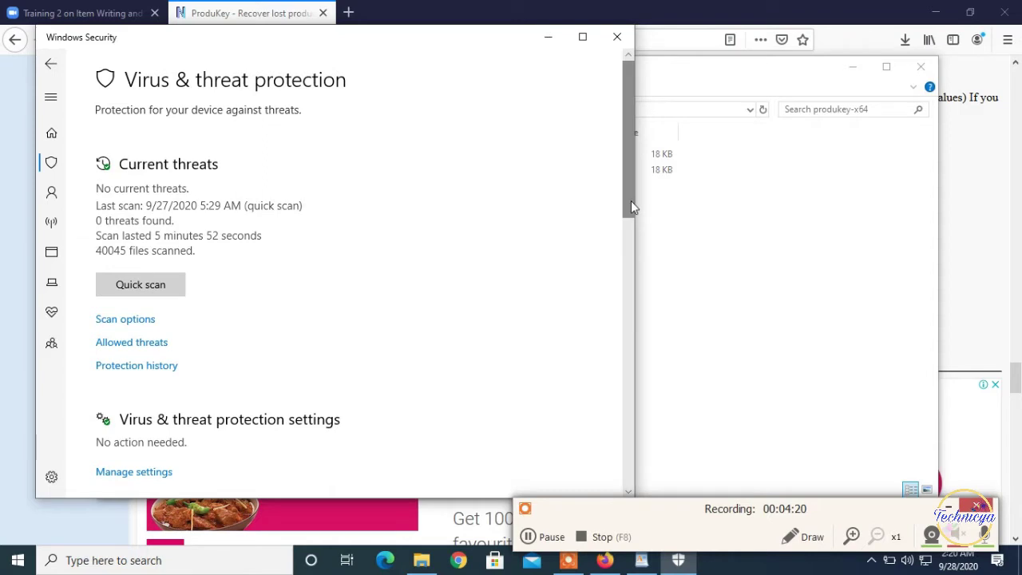
drag(631, 207, 631, 247)
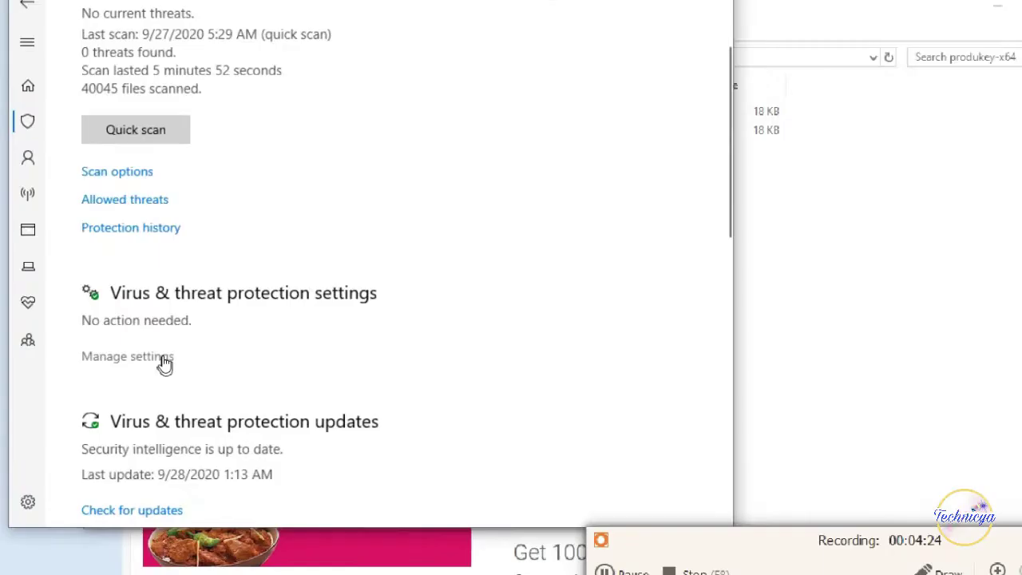
click(121, 363)
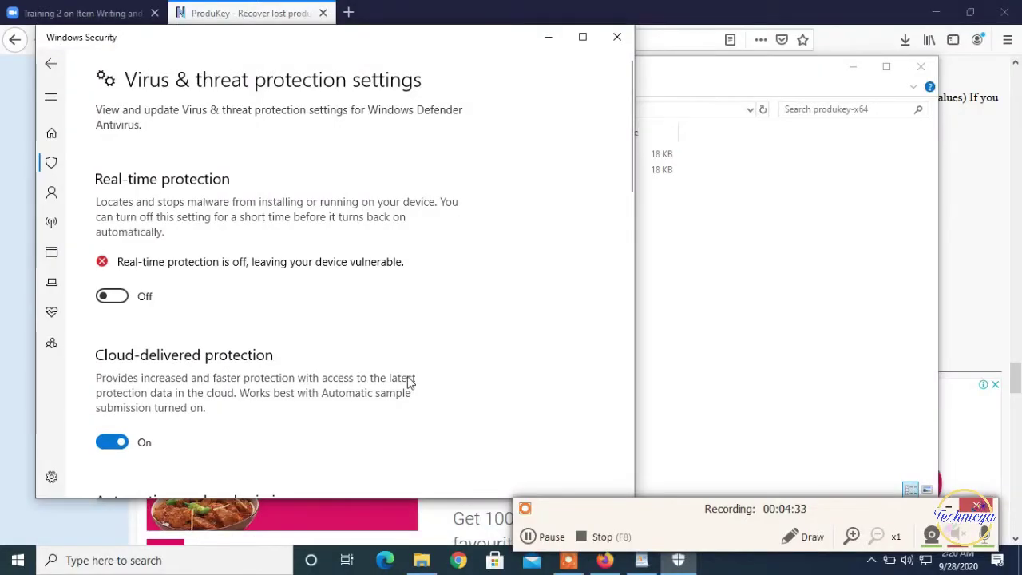
click(117, 444)
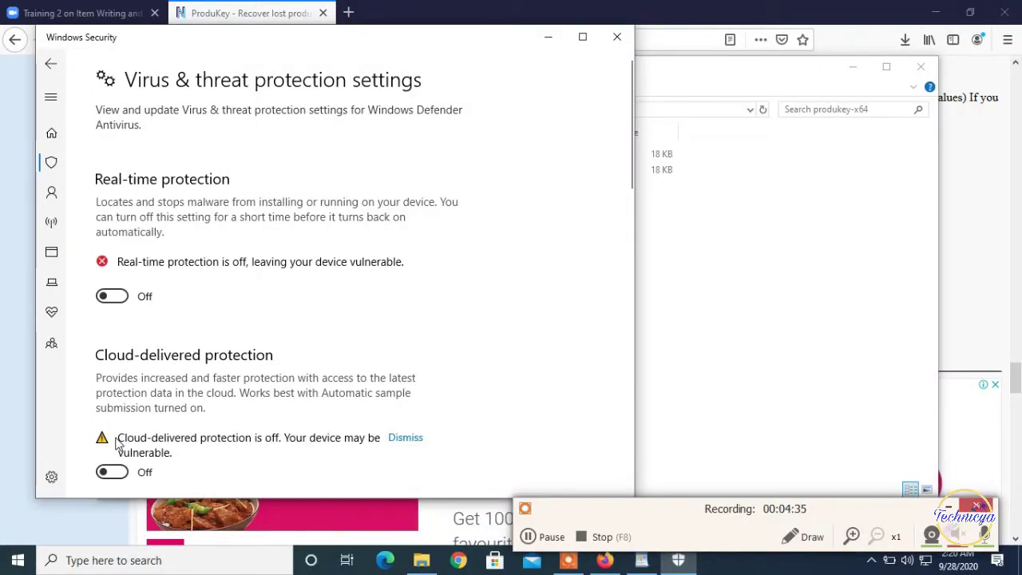
click(558, 39)
click(931, 84)
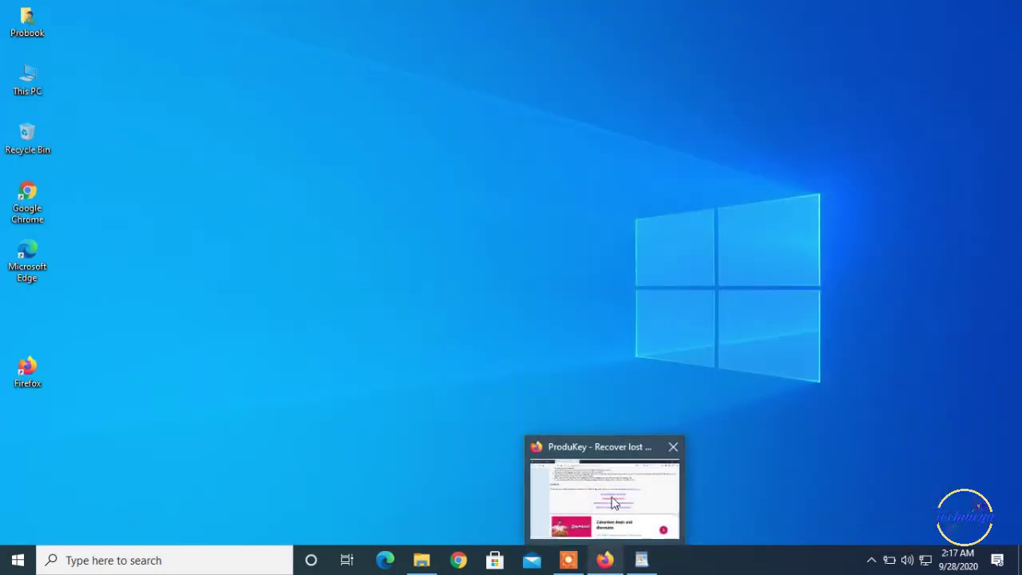
Save the 'ProduKey for x64' zip as a file and open the Downloads folder containing it.
click(613, 500)
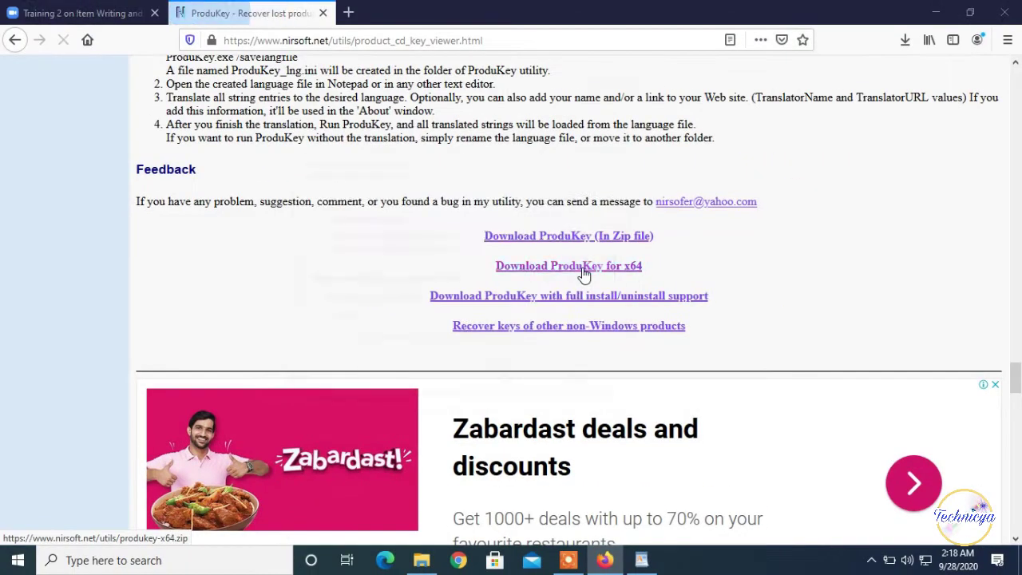
click(554, 275)
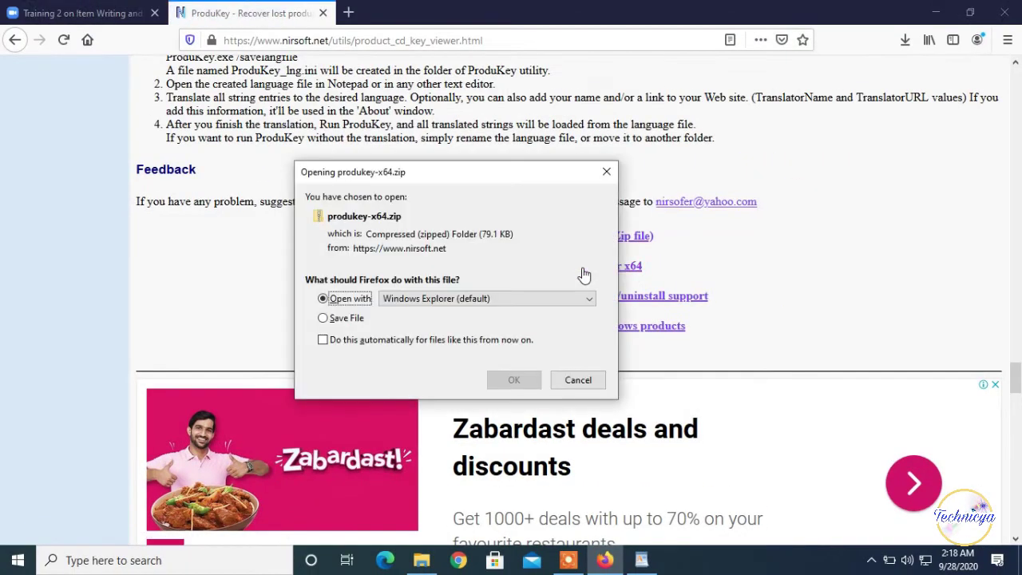
click(356, 319)
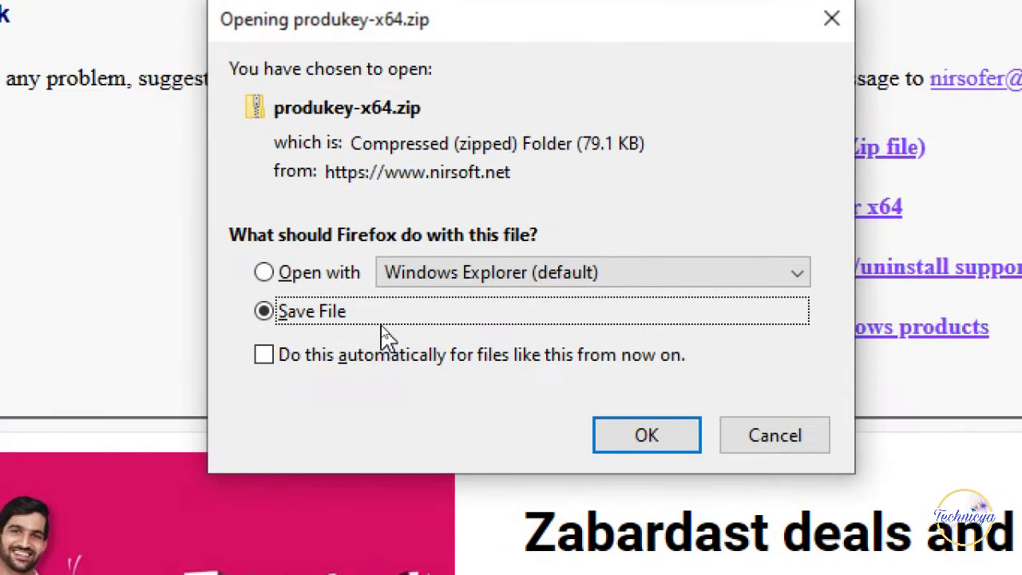
click(659, 445)
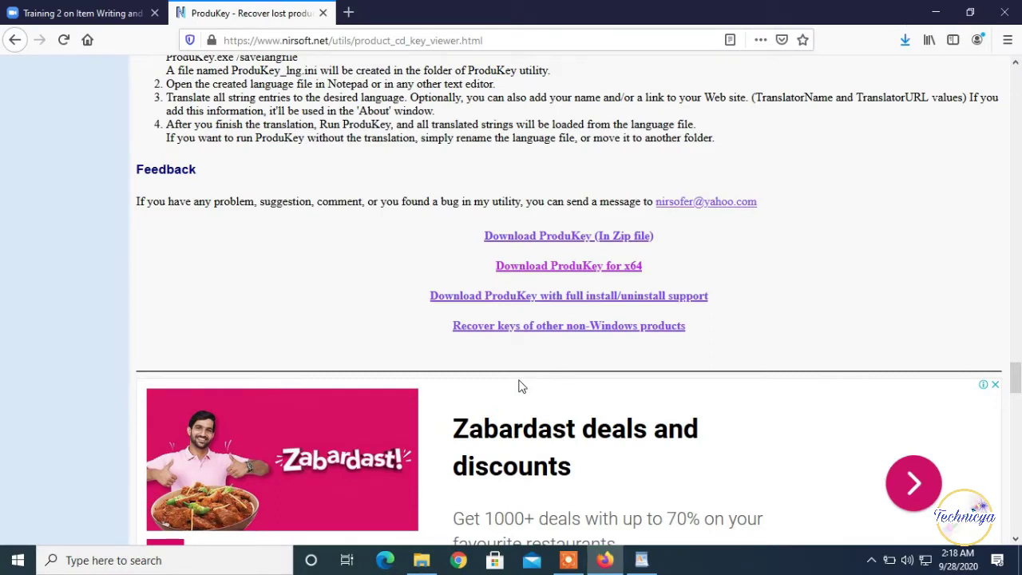
click(904, 39)
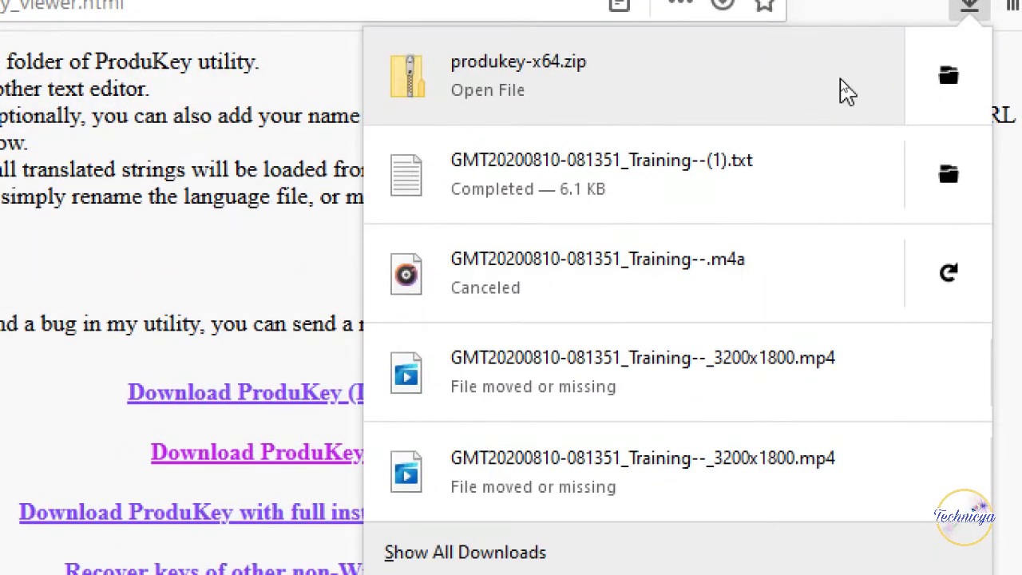
click(920, 90)
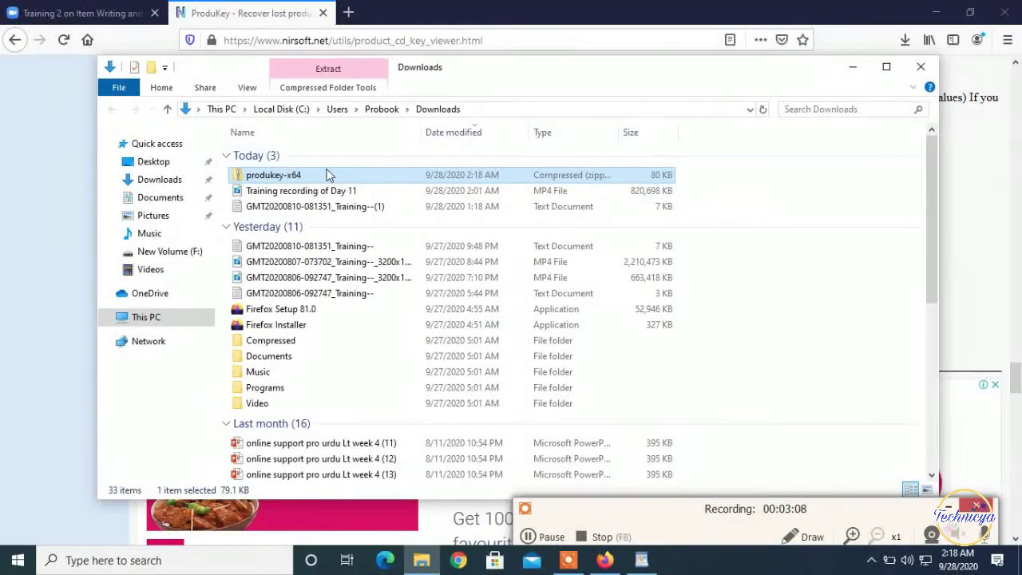
mouse_move(273, 175)
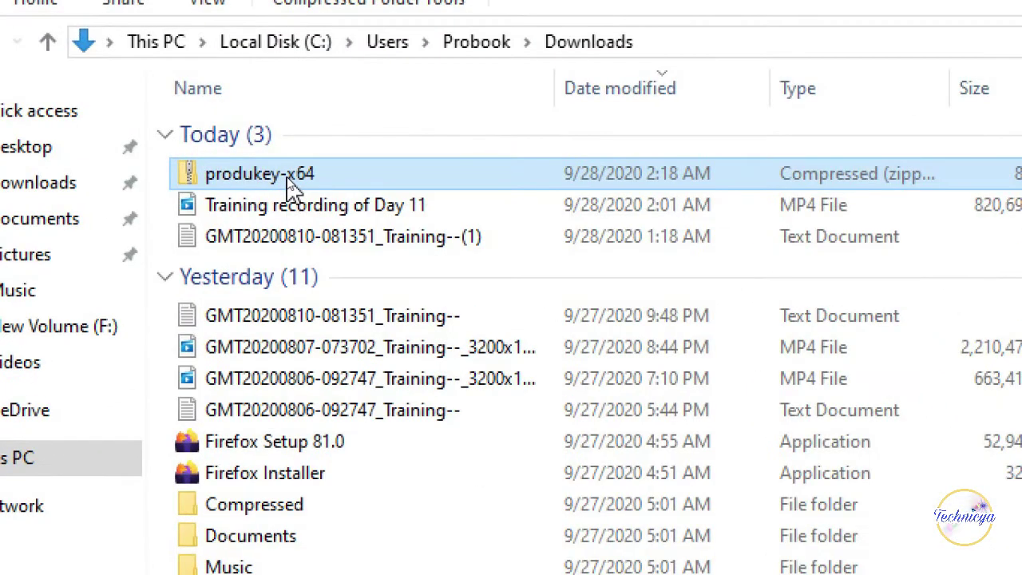
Extract produkey-x64 with 7-Zip into a produkey-x64 folder and launch ProduKey.exe.
right_click(289, 182)
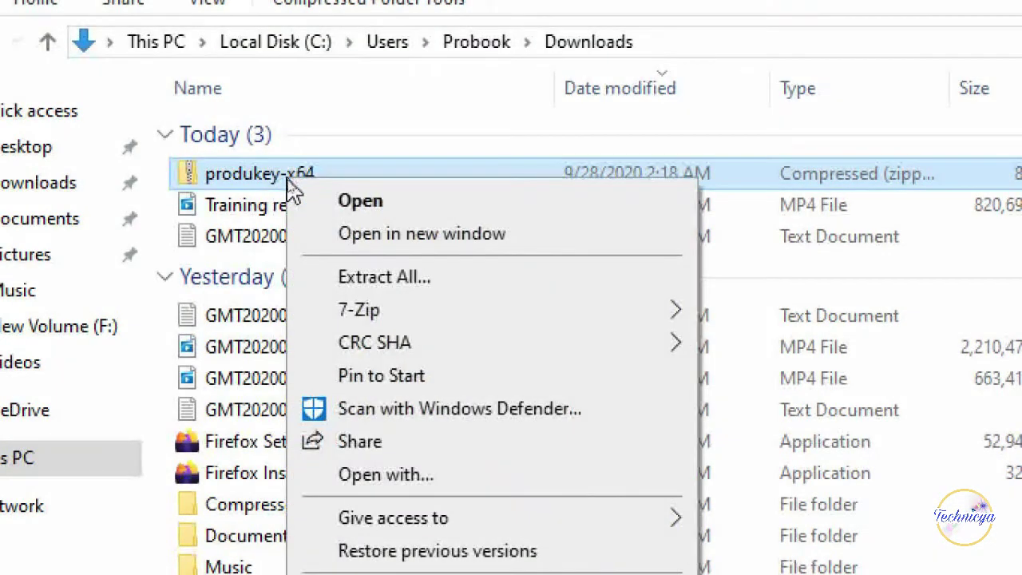
mouse_move(359, 310)
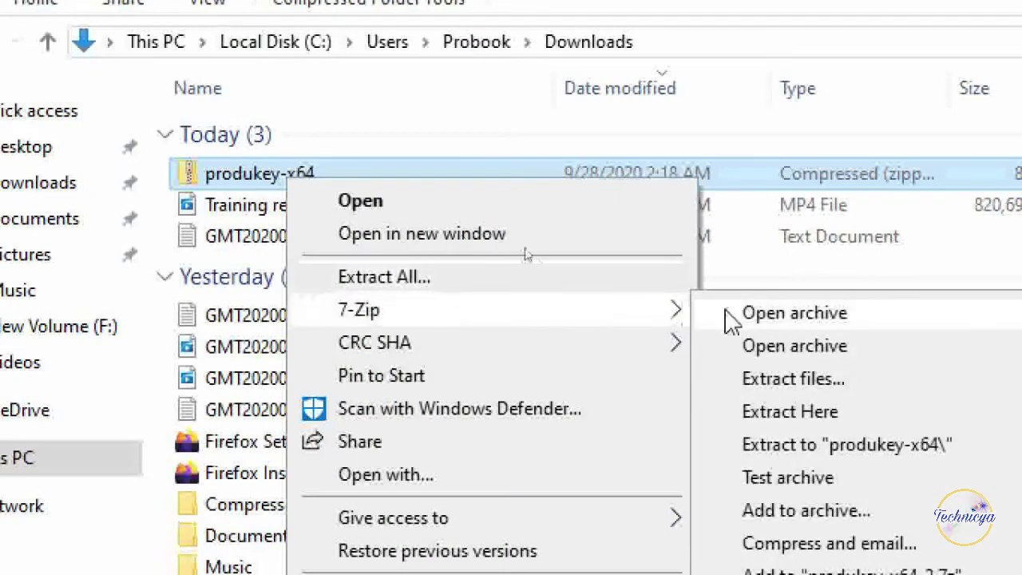
click(802, 444)
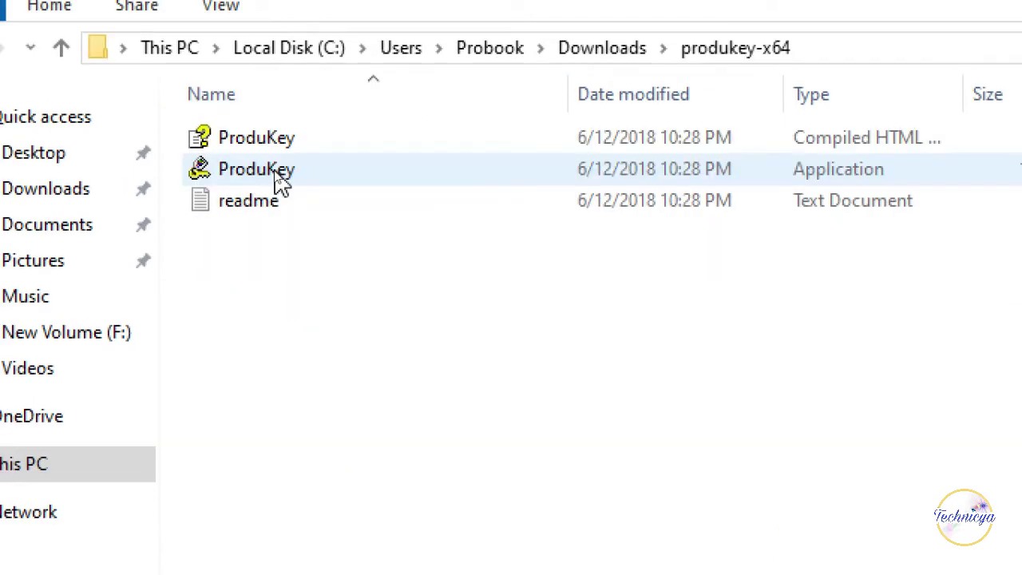
double_click(279, 182)
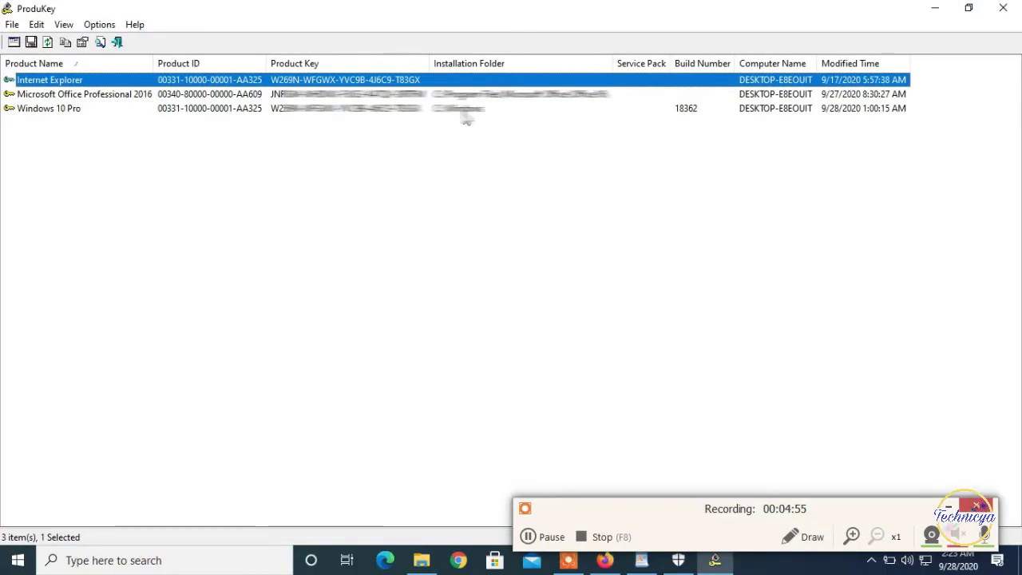